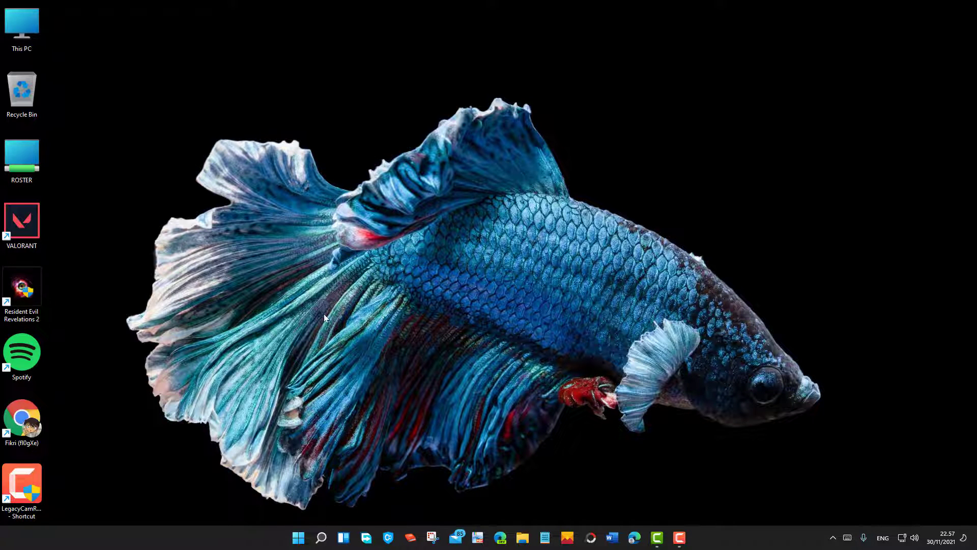
Step: Open the properties of Local Disk (C:) from This PC and reposition the properties window
{"action": "double_click", "coordinate": [21, 33]}
{"action": "left_click", "coordinate": [194, 230]}
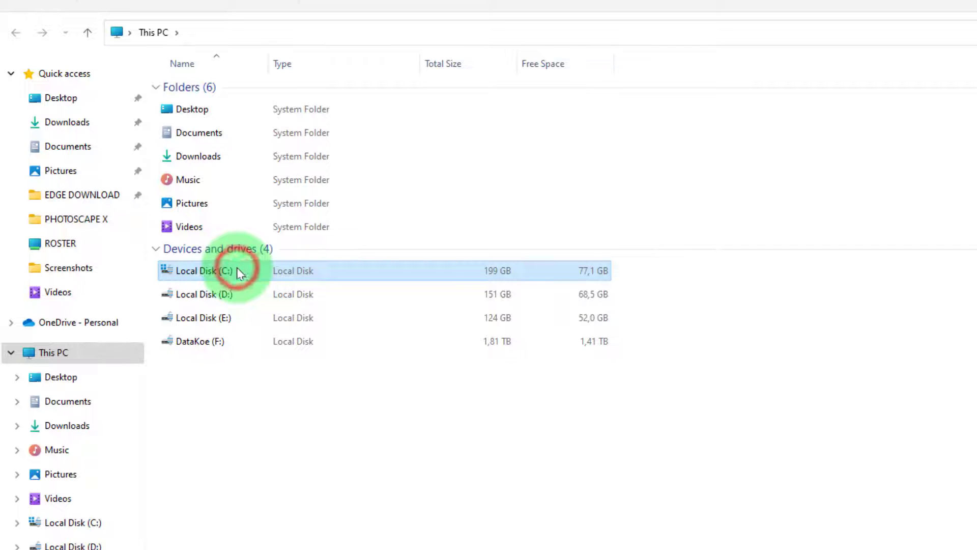
{"action": "right_click", "coordinate": [237, 269]}
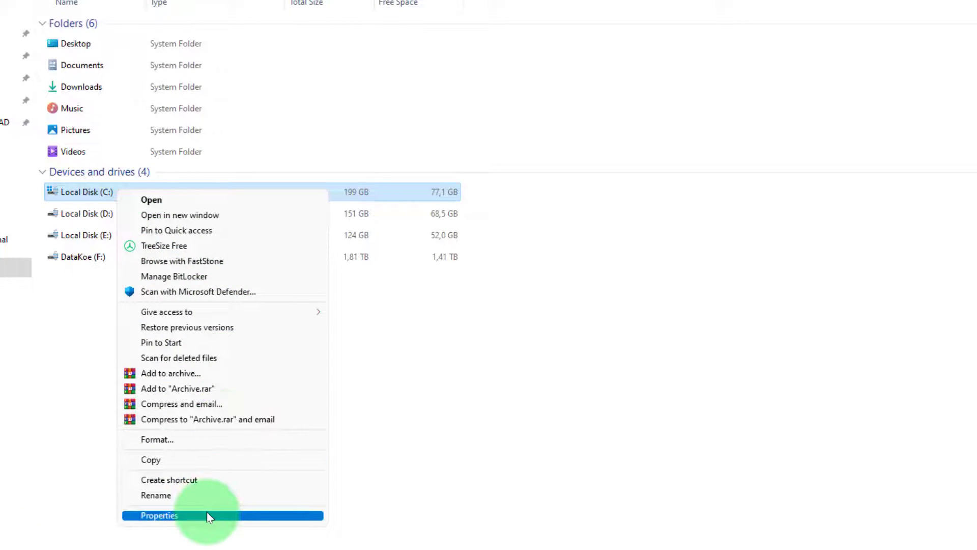
{"action": "left_click", "coordinate": [207, 515]}
{"action": "left_click_drag", "start_coordinate": [288, 199], "coordinate": [604, 14]}
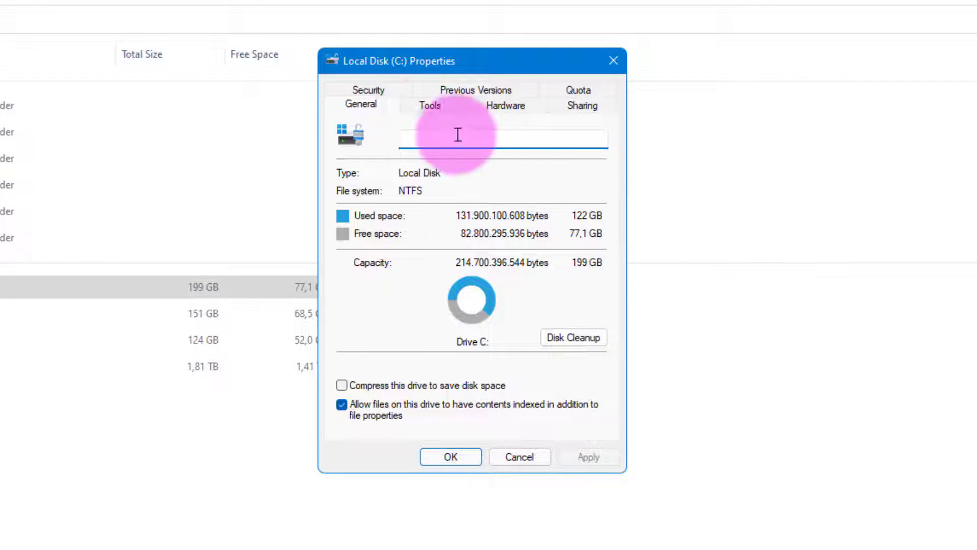
Step: Run error checking on Local Disk (C:) with a full drive scan and dismiss the scan report
{"action": "left_click", "coordinate": [434, 104]}
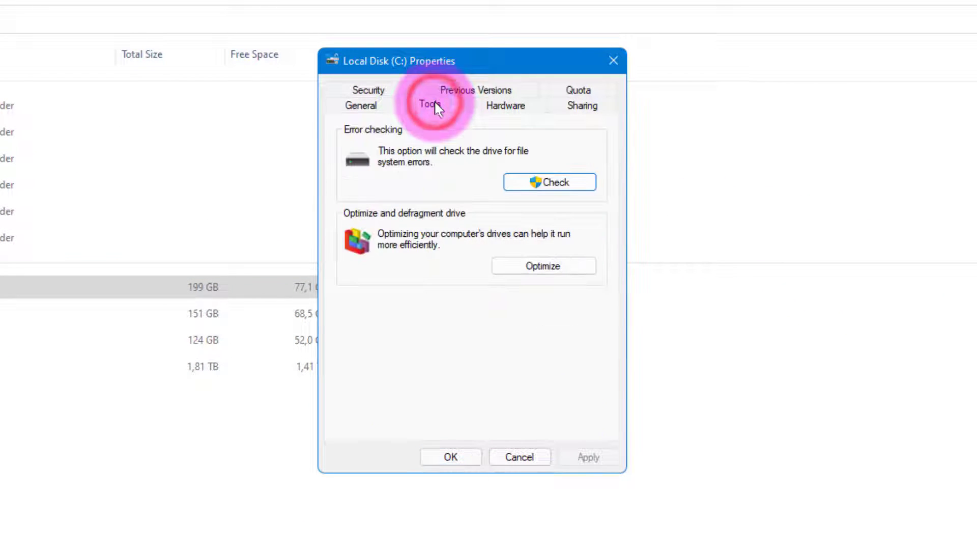
{"action": "left_click", "coordinate": [566, 183]}
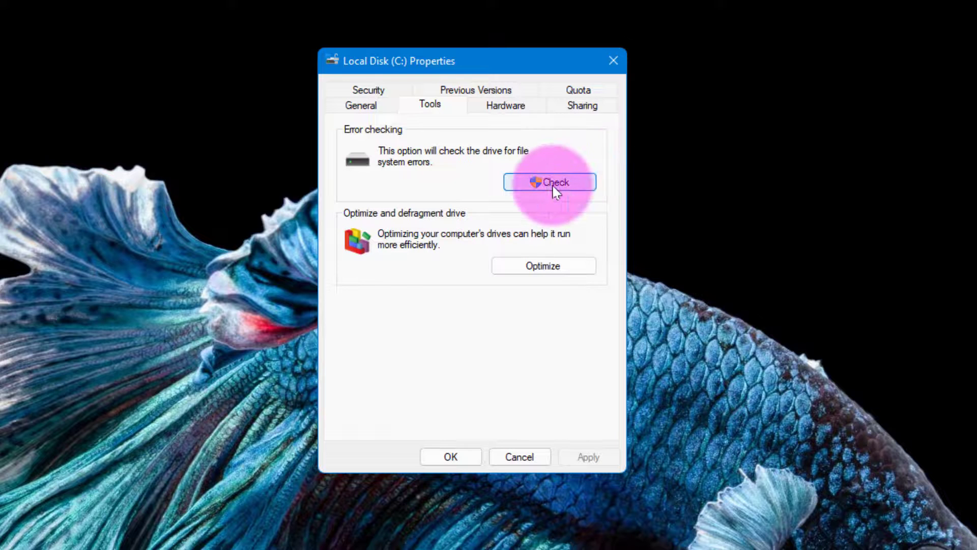
{"action": "left_click", "coordinate": [555, 187]}
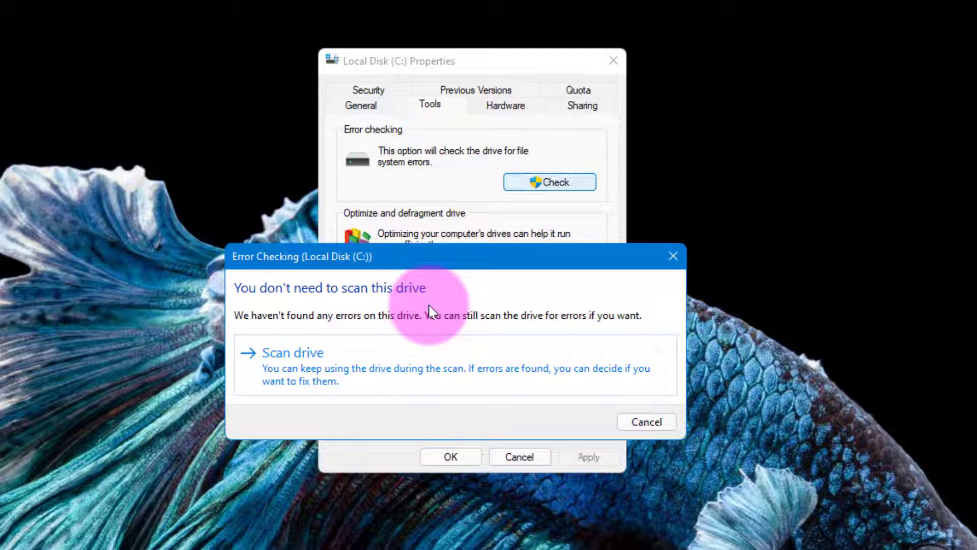
{"action": "left_click", "coordinate": [379, 372]}
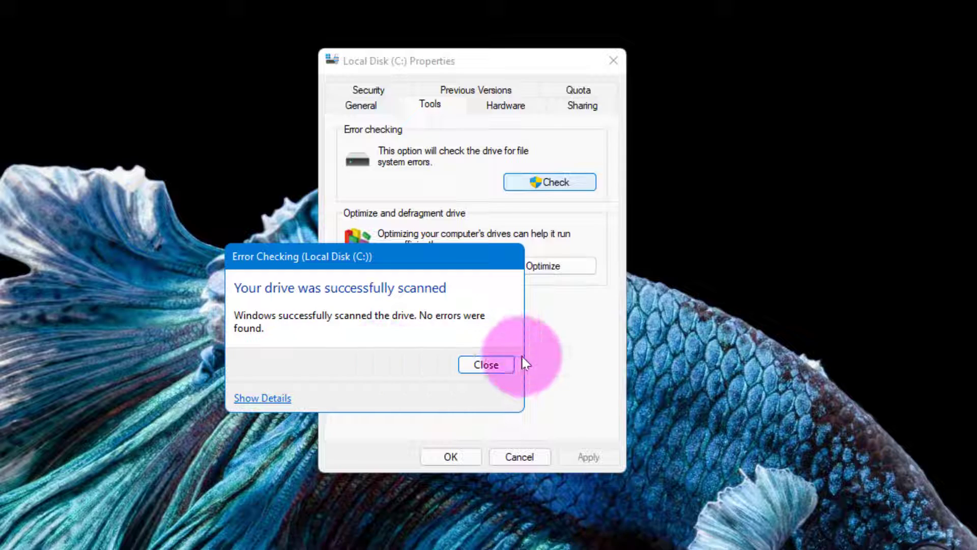
{"action": "left_click", "coordinate": [504, 364]}
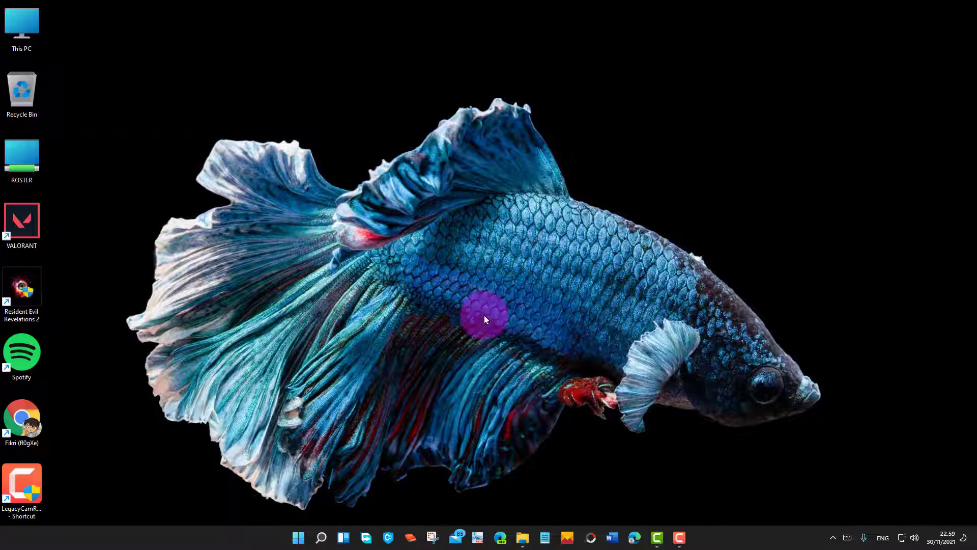
Step: Search Windows for cmd and run Command Prompt as administrator
{"action": "left_click", "coordinate": [321, 538]}
{"action": "type", "text": "cmd"}
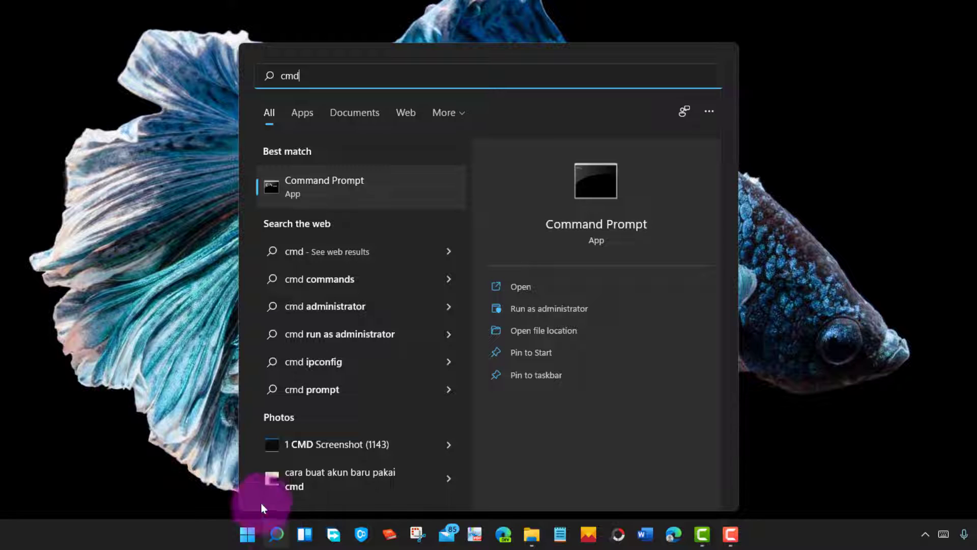
{"action": "left_click", "coordinate": [561, 310]}
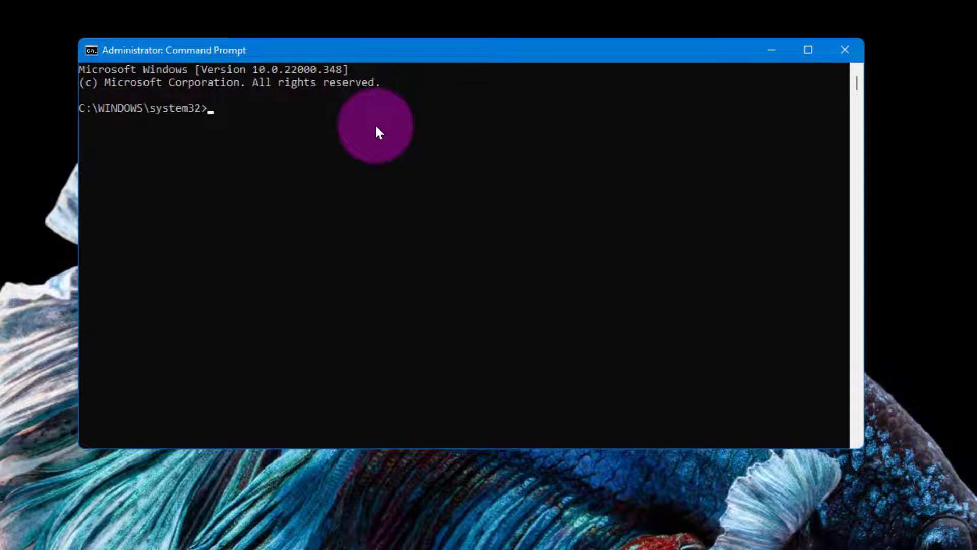
Step: Run the system file check with the command sfc /scannow
{"action": "type", "text": "sf"}
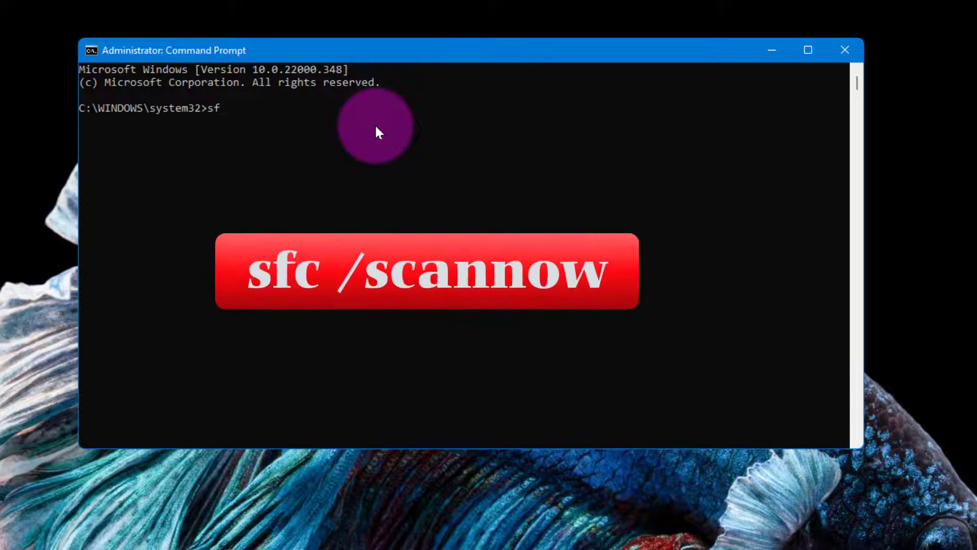
{"action": "type", "text": "c"}
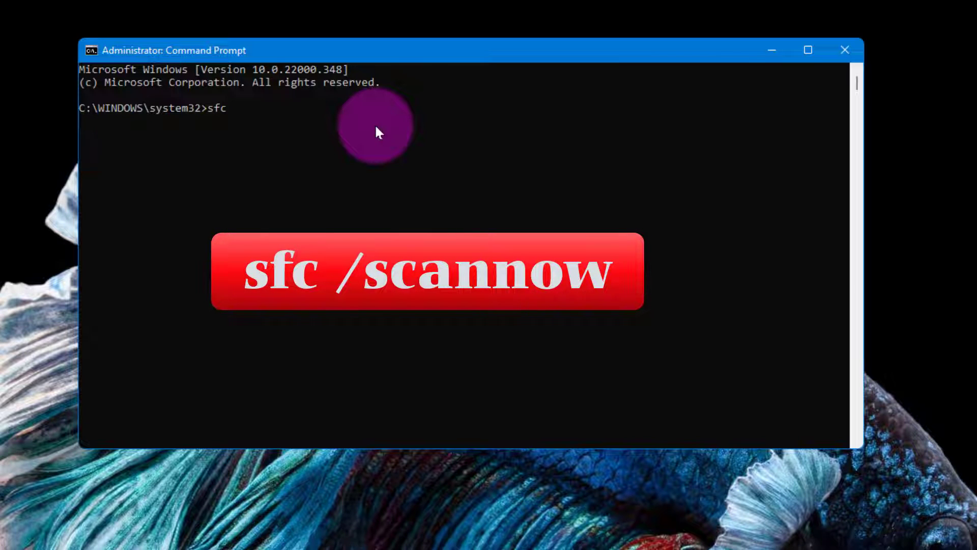
{"action": "type", "text": " /scannow"}
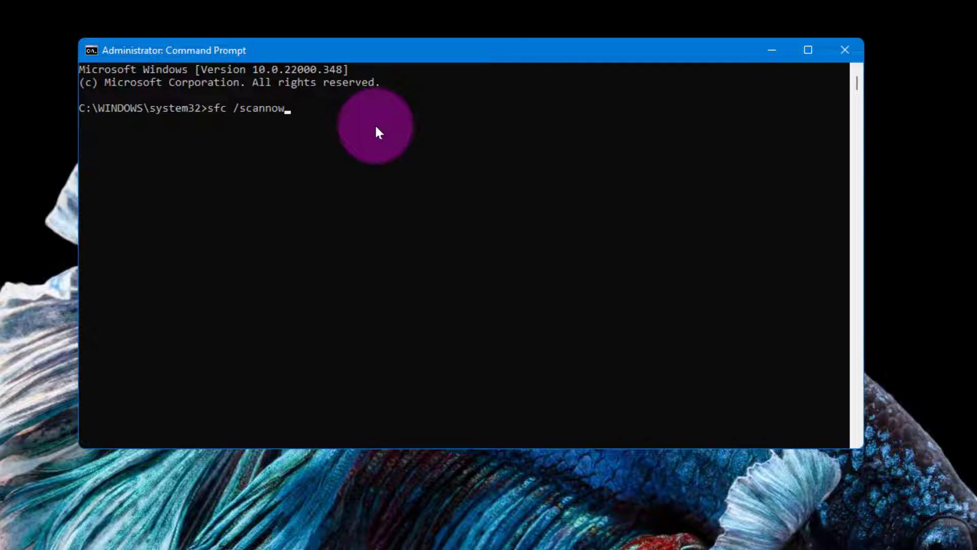
{"action": "key", "text": "Return"}
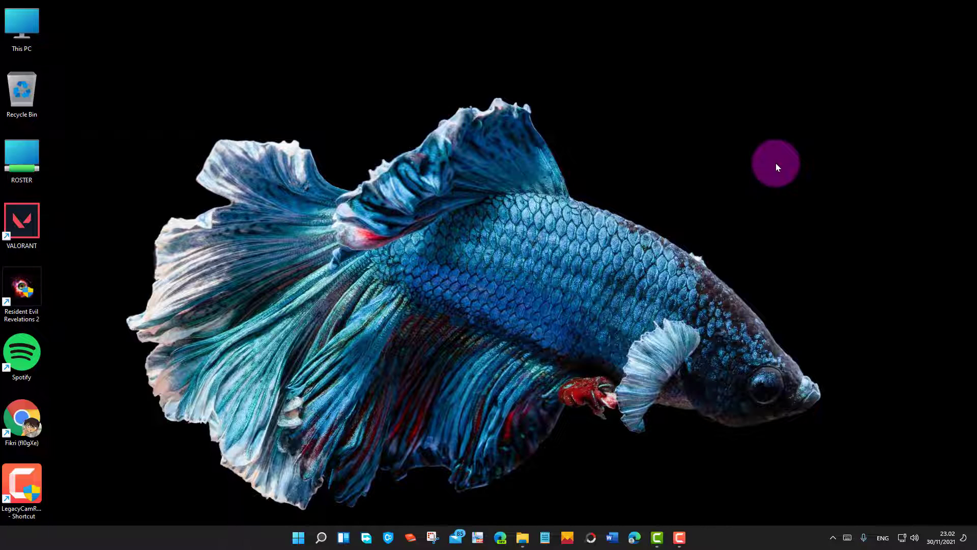
Step: Find Device Manager through Windows search and open it
{"action": "left_click", "coordinate": [320, 544]}
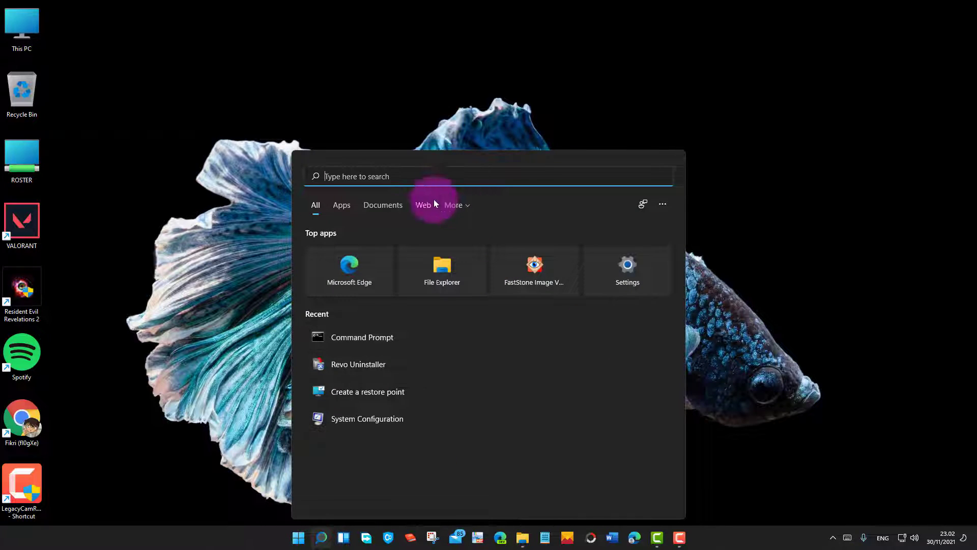
{"action": "type", "text": "dev"}
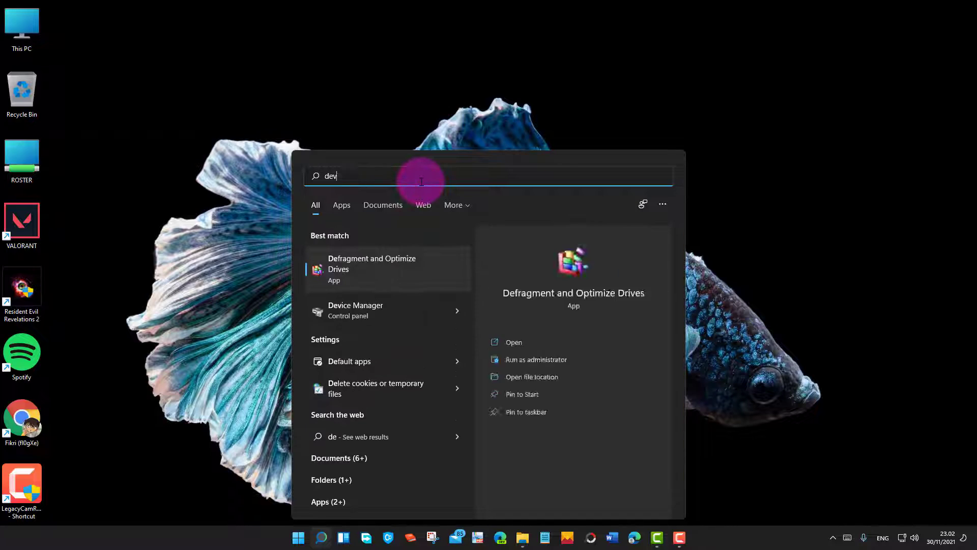
{"action": "left_click", "coordinate": [571, 295]}
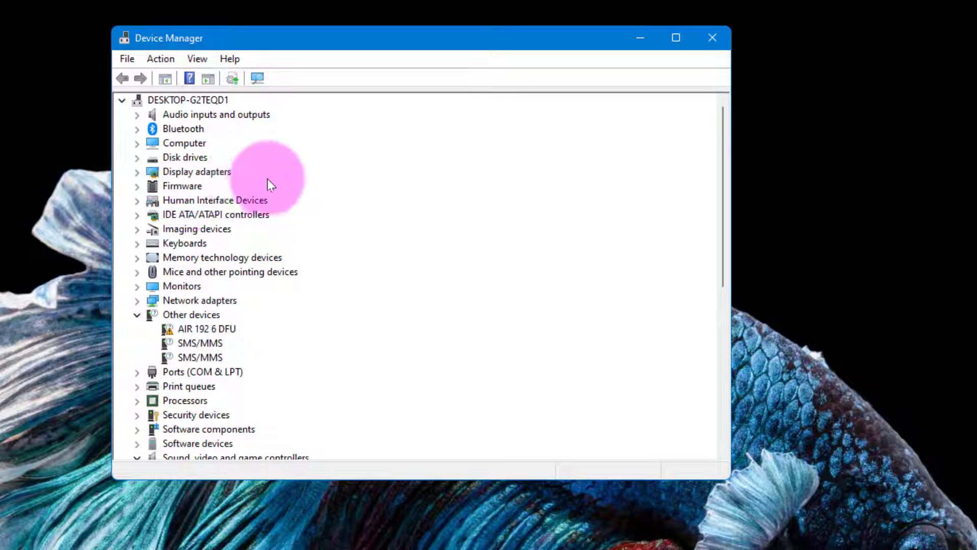
Step: Search automatically for an updated driver for the Intel(R) Iris(R) Xe Graphics display adapter, then close the update wizard and Device Manager
{"action": "double_click", "coordinate": [203, 172]}
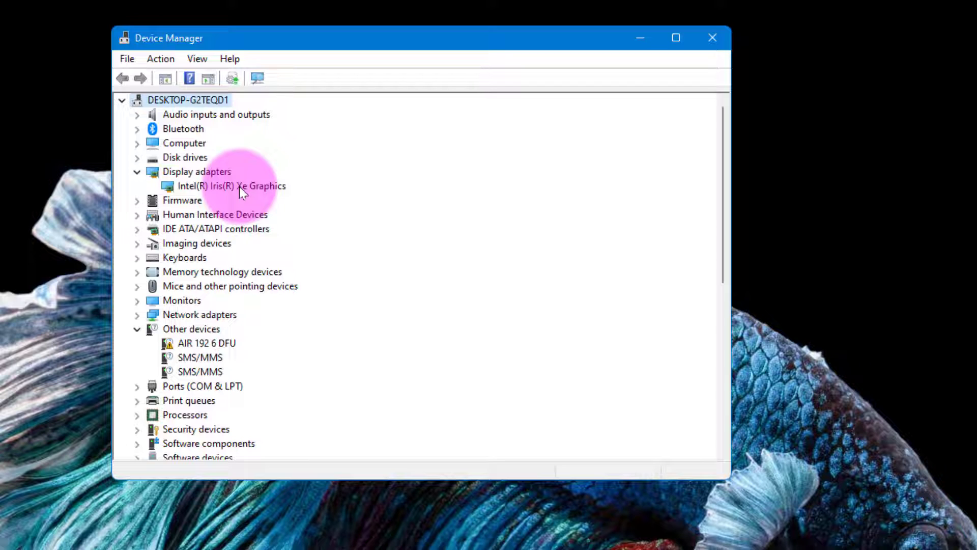
{"action": "left_click", "coordinate": [256, 185]}
{"action": "right_click", "coordinate": [255, 185]}
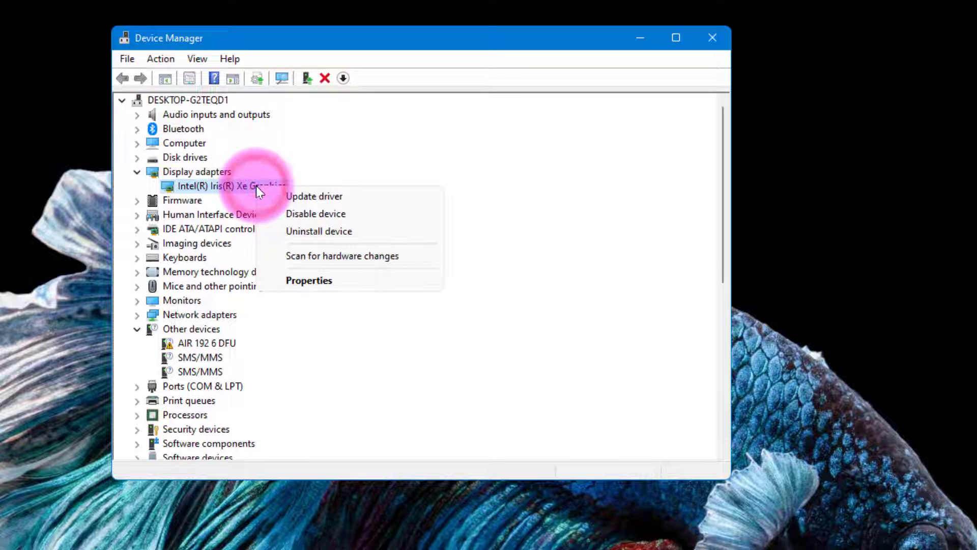
{"action": "left_click", "coordinate": [301, 193]}
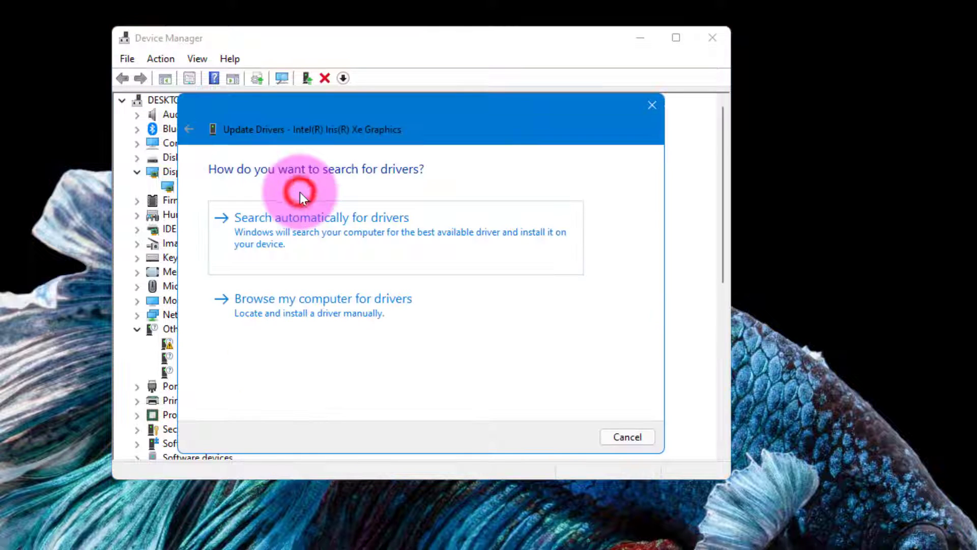
{"action": "left_click", "coordinate": [313, 232]}
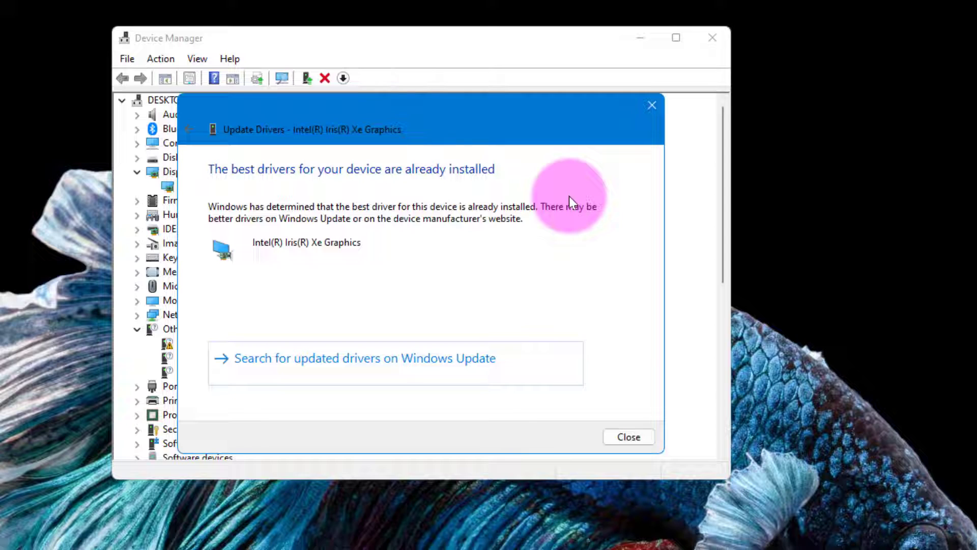
{"action": "left_click", "coordinate": [651, 105]}
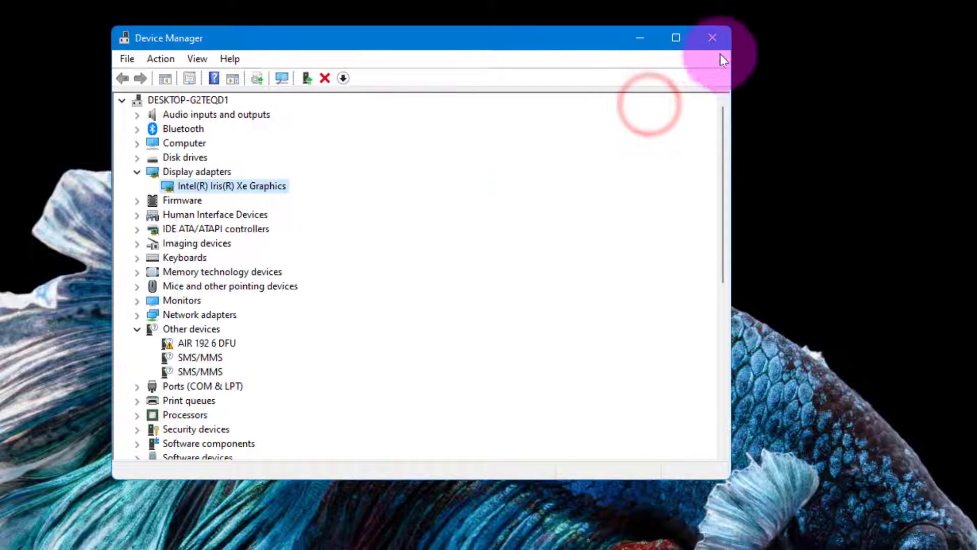
{"action": "left_click", "coordinate": [720, 40]}
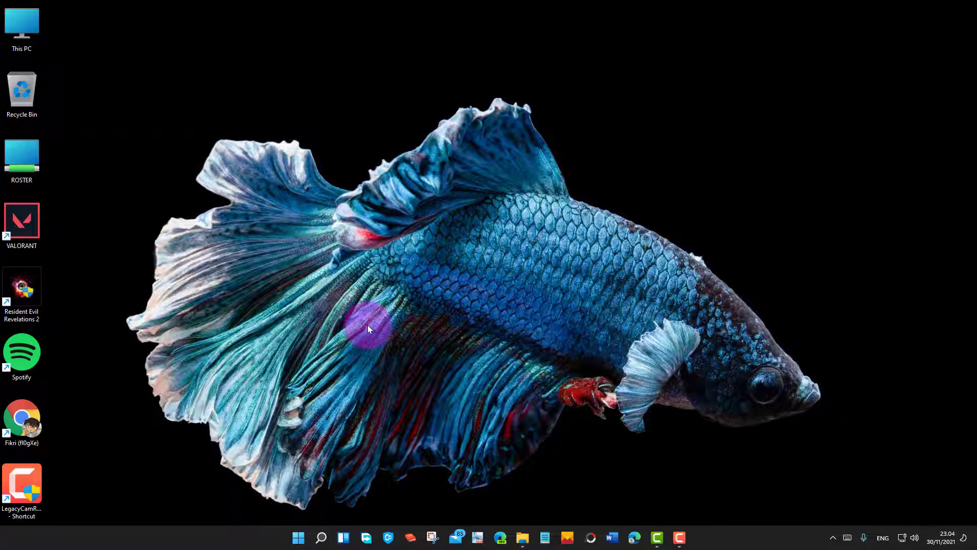
Step: Search Windows for the memory diagnostic and launch Windows Memory Diagnostic
{"action": "left_click", "coordinate": [321, 538]}
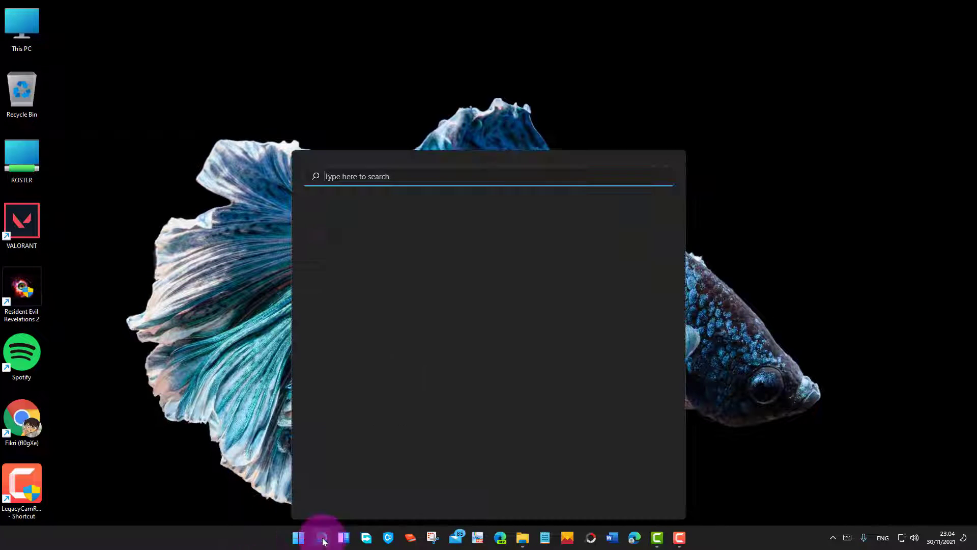
{"action": "type", "text": "win"}
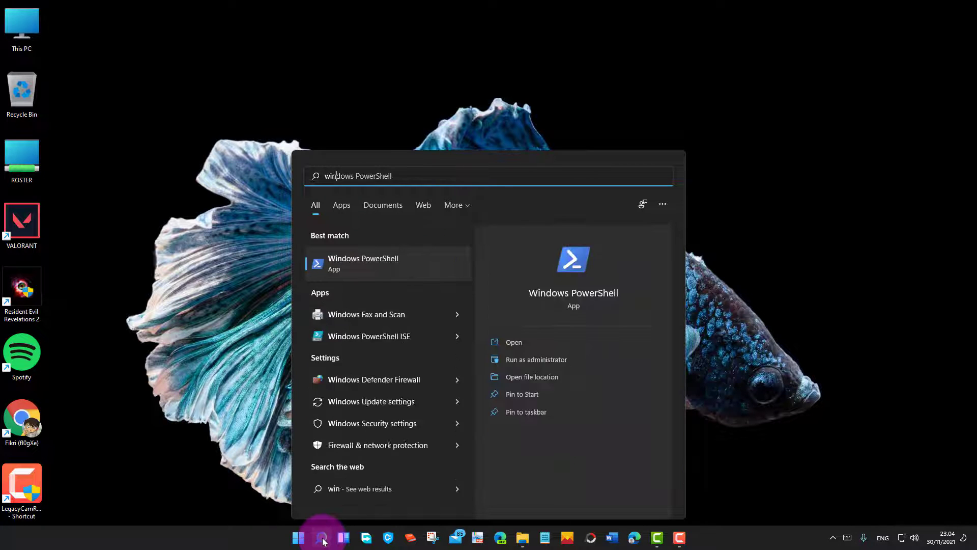
{"action": "type", "text": "dows mem"}
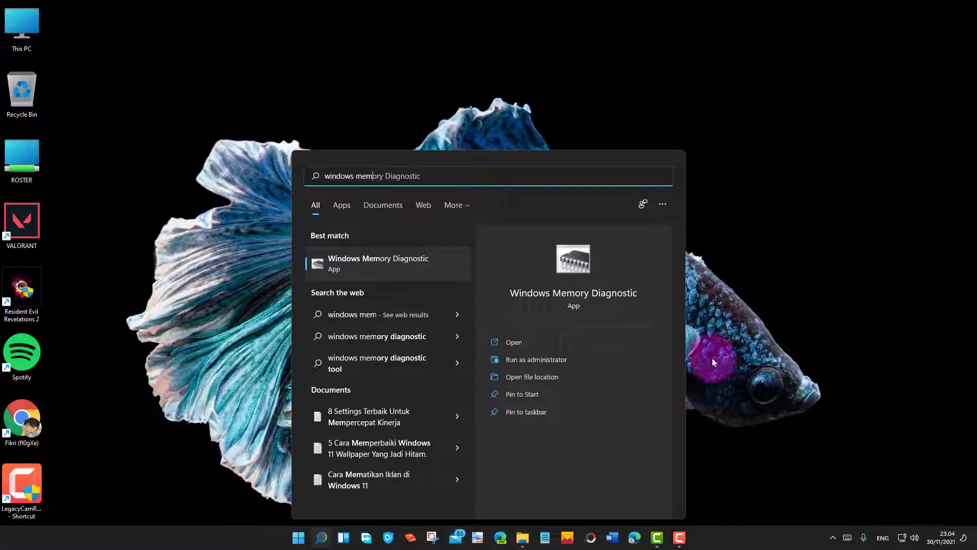
{"action": "left_click", "coordinate": [612, 289]}
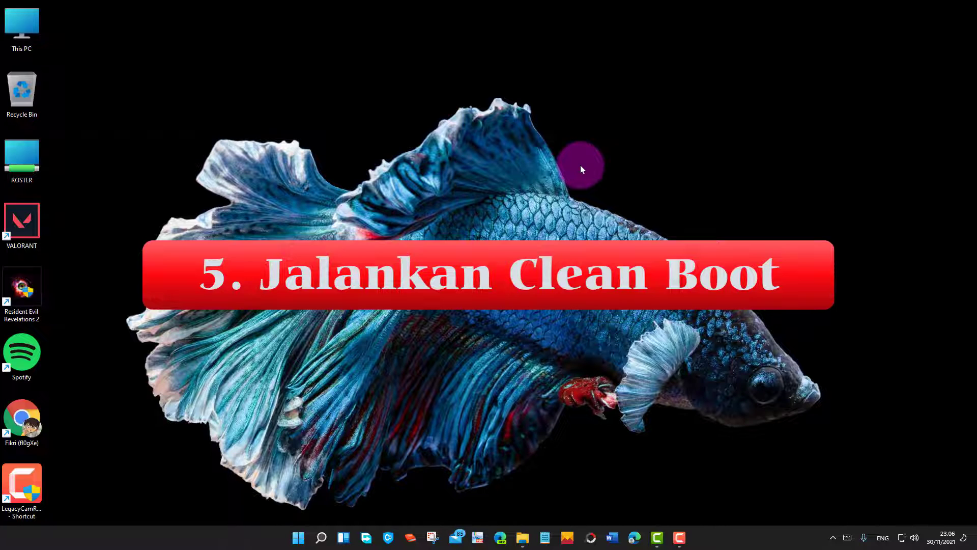
Step: Search Windows for msconfig, open System Configuration and reposition its window
{"action": "left_click", "coordinate": [320, 537]}
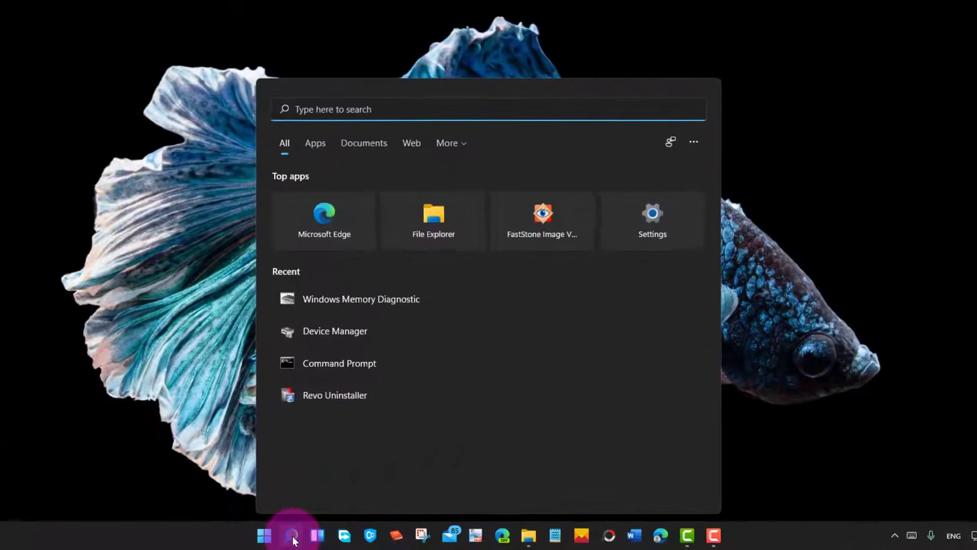
{"action": "type", "text": "msco"}
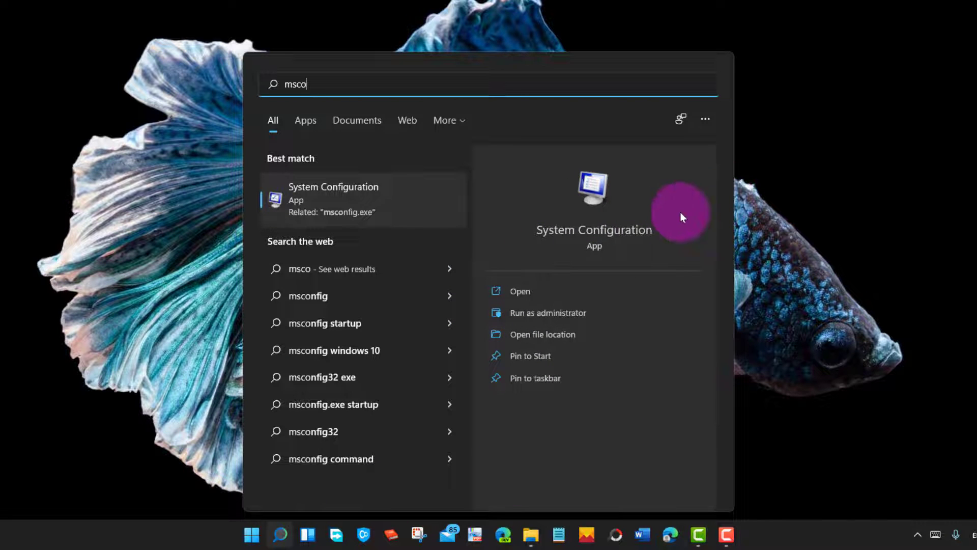
{"action": "left_click", "coordinate": [607, 234]}
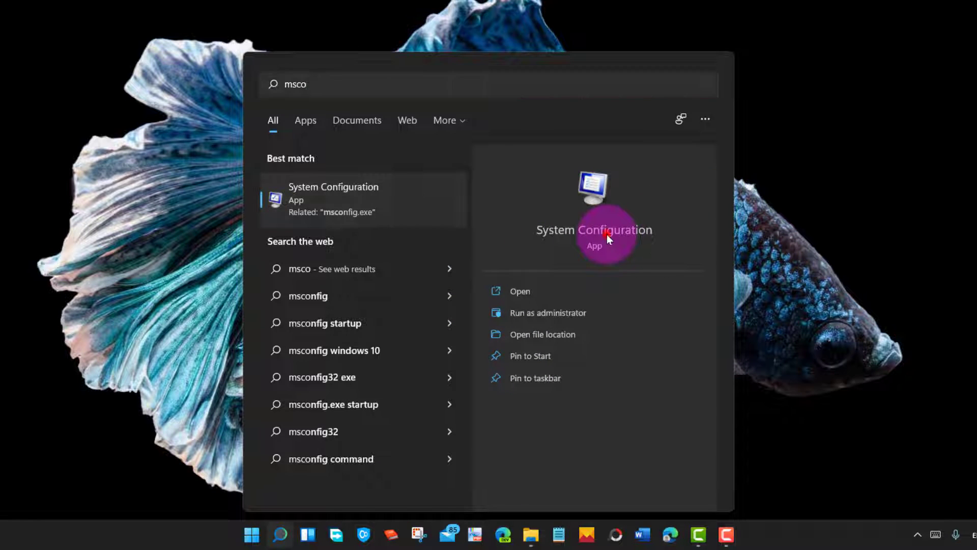
{"action": "left_click_drag", "start_coordinate": [518, 85], "coordinate": [513, 4]}
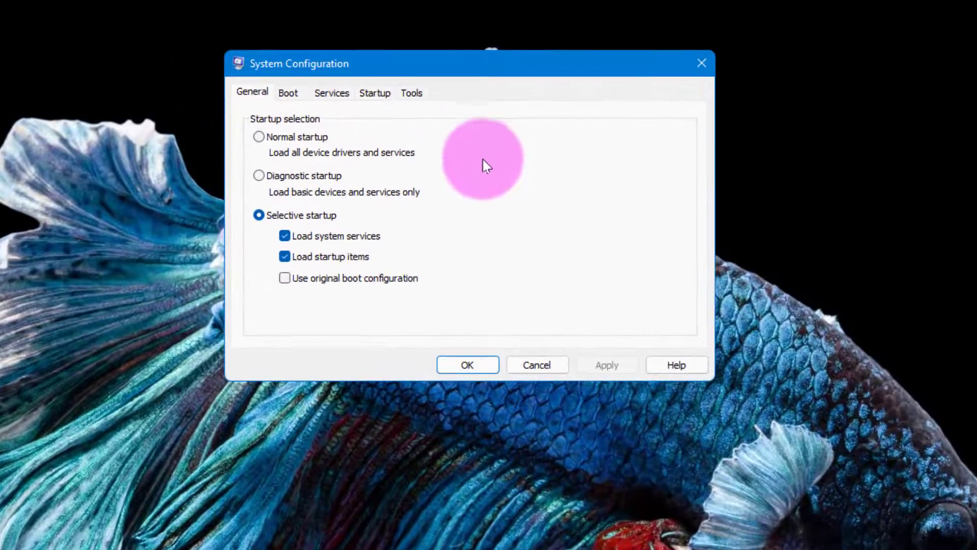
Step: Hide all Microsoft services in the System Configuration services list and disable all remaining services
{"action": "left_click", "coordinate": [344, 76]}
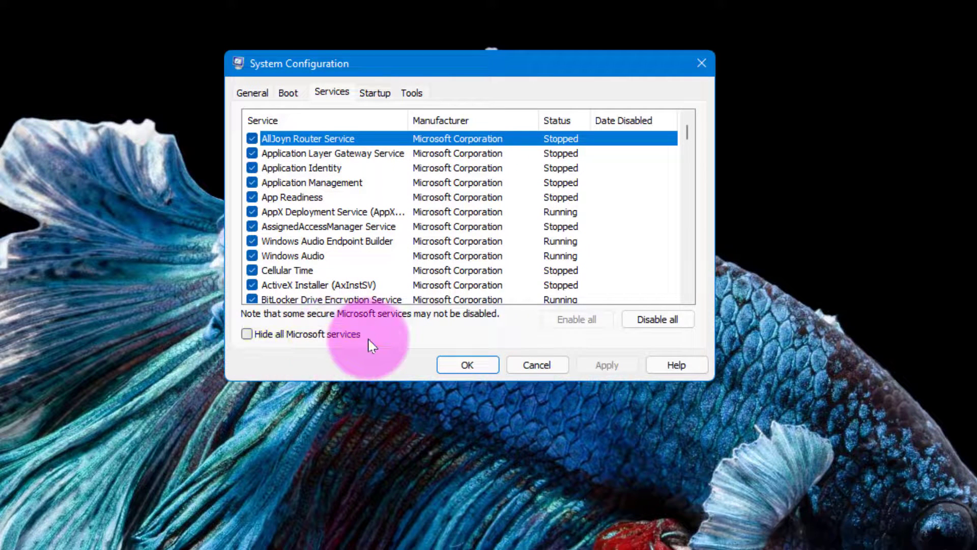
{"action": "left_click", "coordinate": [248, 335]}
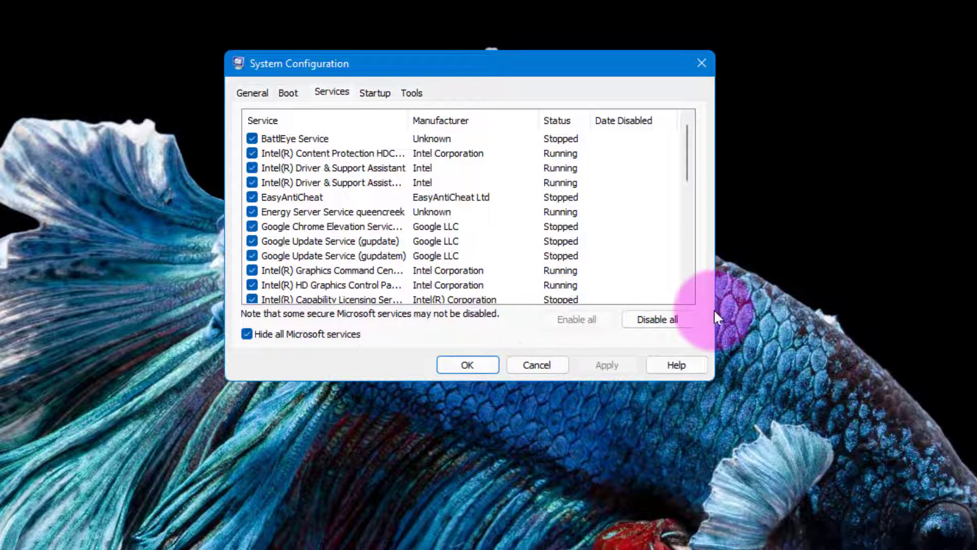
{"action": "left_click", "coordinate": [658, 320]}
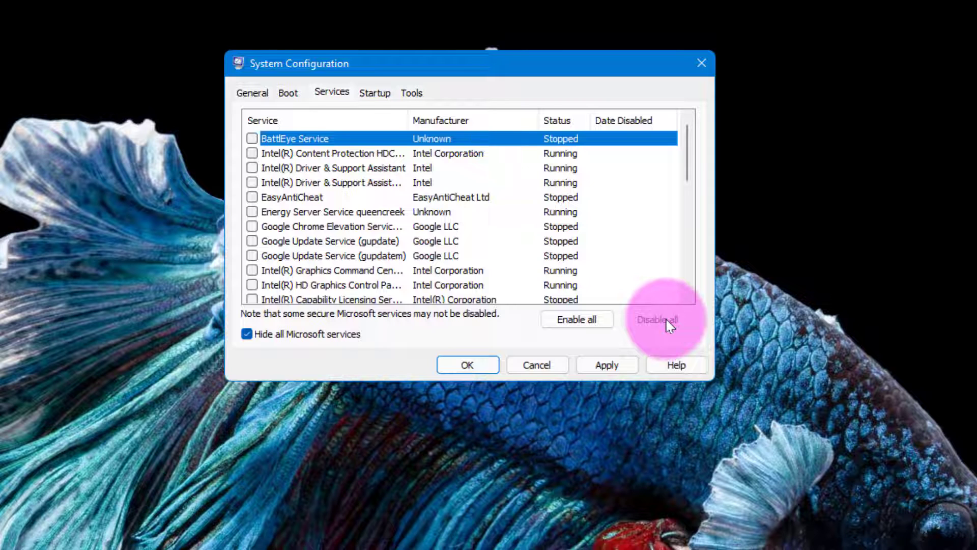
Step: Open Task Manager's startup apps from System Configuration and examine which startup items are enabled
{"action": "left_click", "coordinate": [374, 93]}
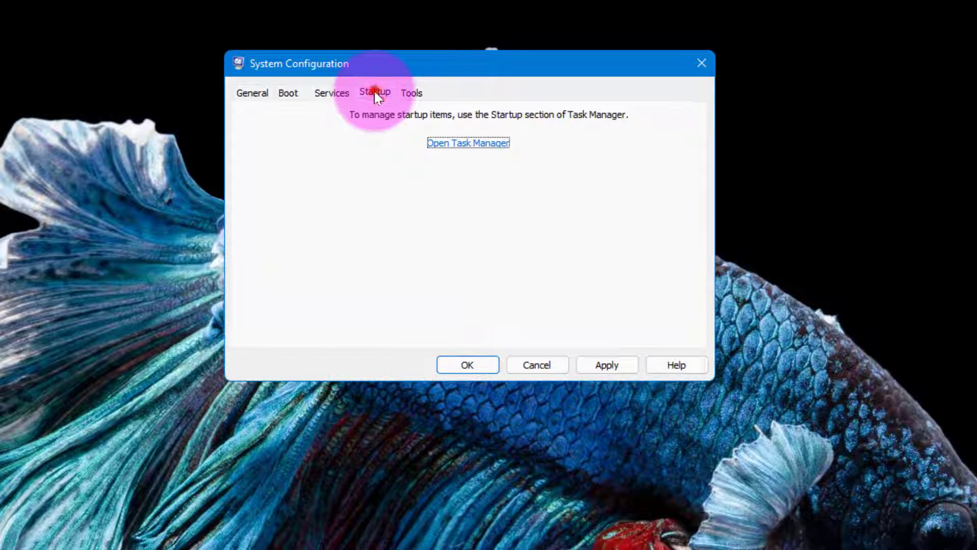
{"action": "left_click", "coordinate": [484, 152]}
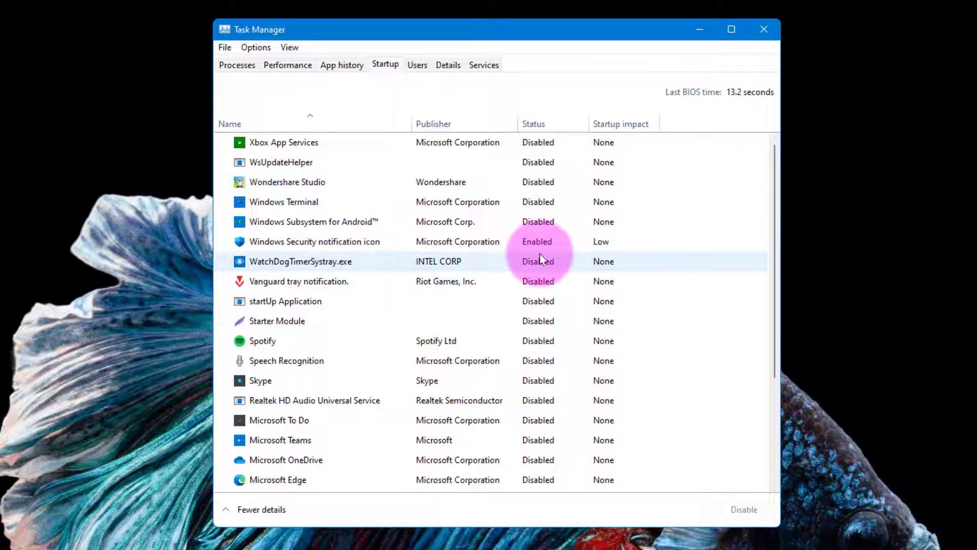
{"action": "scroll", "coordinate": [534, 332], "scroll_direction": "down", "scroll_amount": 3}
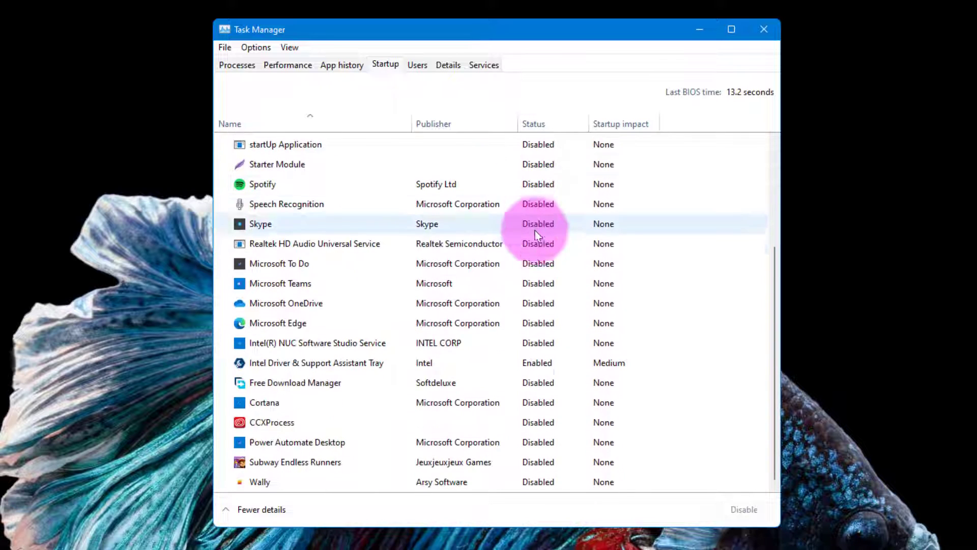
{"action": "scroll", "coordinate": [533, 246], "scroll_direction": "up", "scroll_amount": 3}
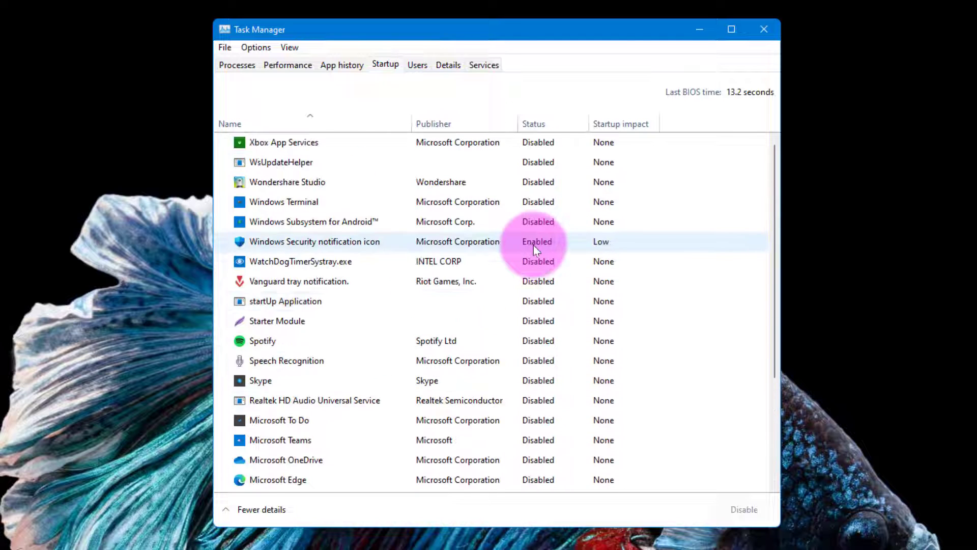
{"action": "scroll", "coordinate": [589, 267], "scroll_direction": "down", "scroll_amount": 3}
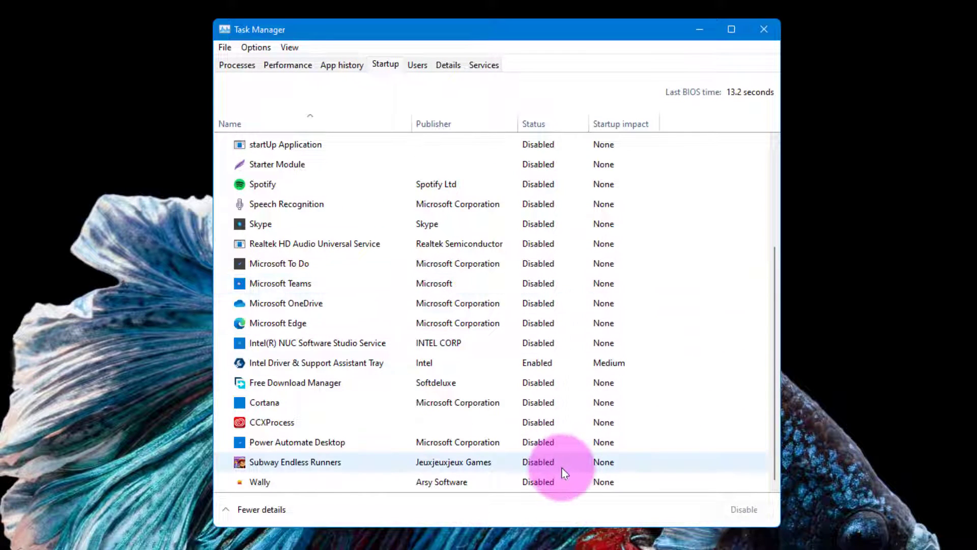
Step: Try to disable the Intel Driver & Support Assistant Tray startup item and close Task Manager
{"action": "left_click", "coordinate": [541, 365]}
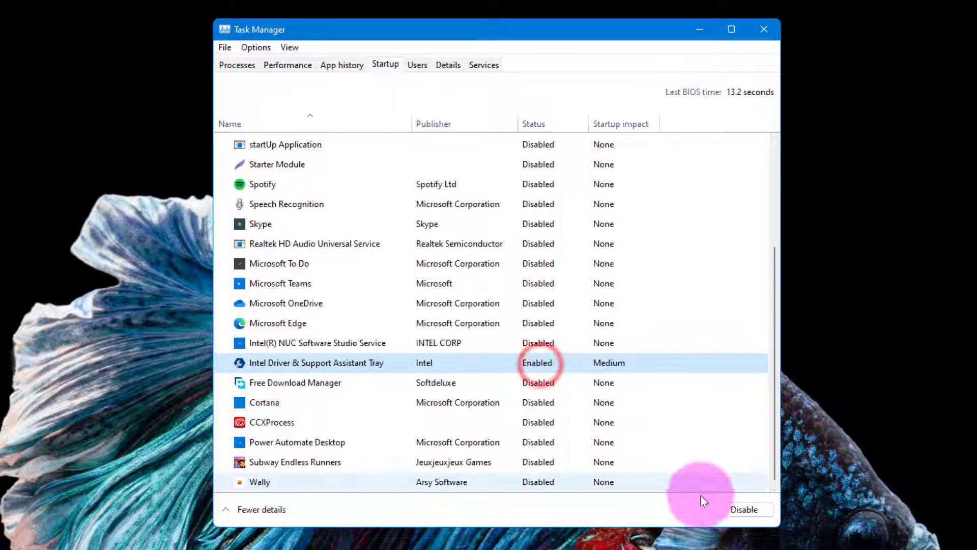
{"action": "left_click", "coordinate": [733, 503]}
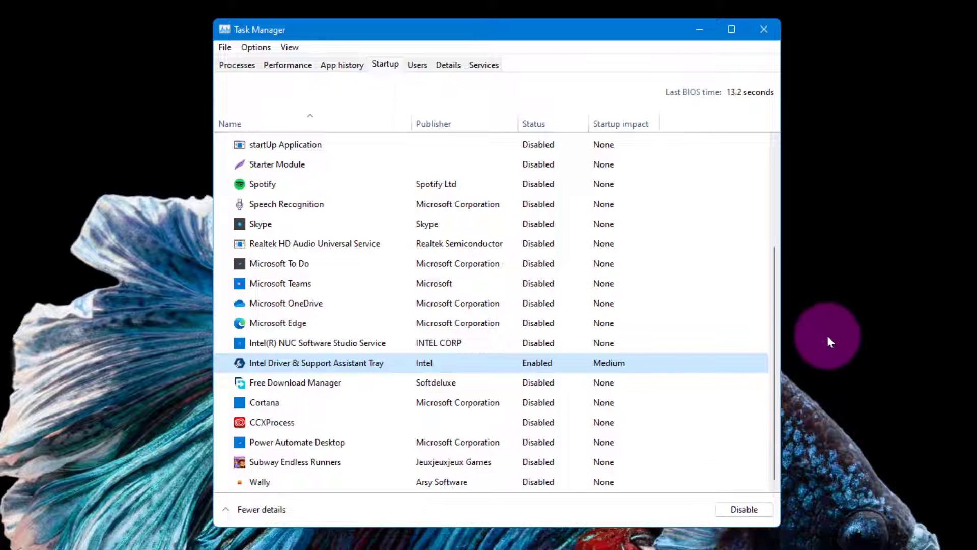
{"action": "left_click", "coordinate": [768, 28]}
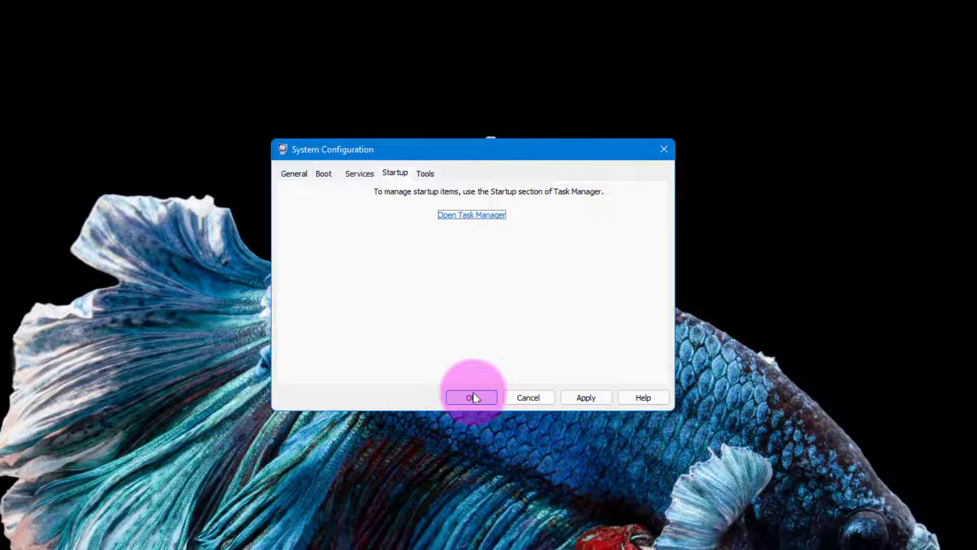
Step: Return to the services list in System Configuration and turn off hiding of all Microsoft services
{"action": "left_click", "coordinate": [366, 176]}
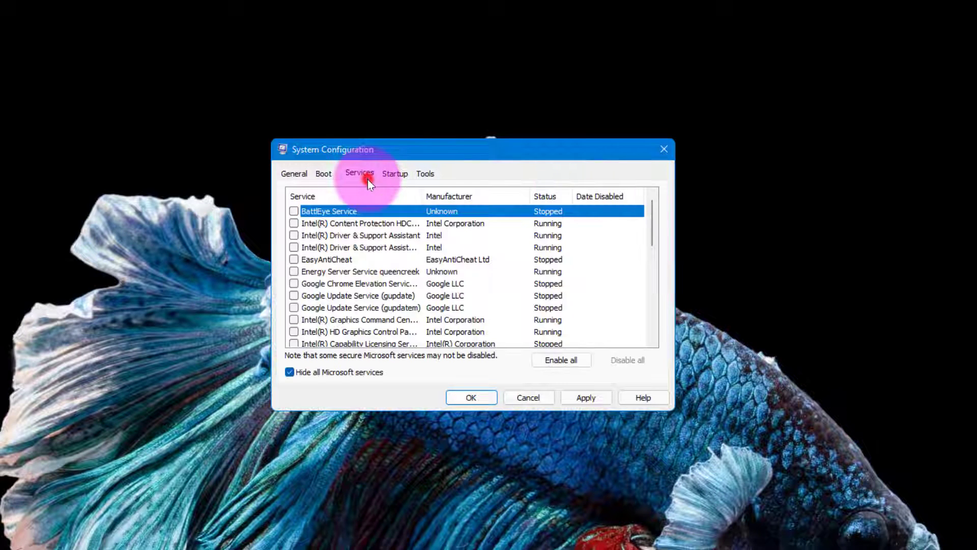
{"action": "left_click", "coordinate": [290, 372]}
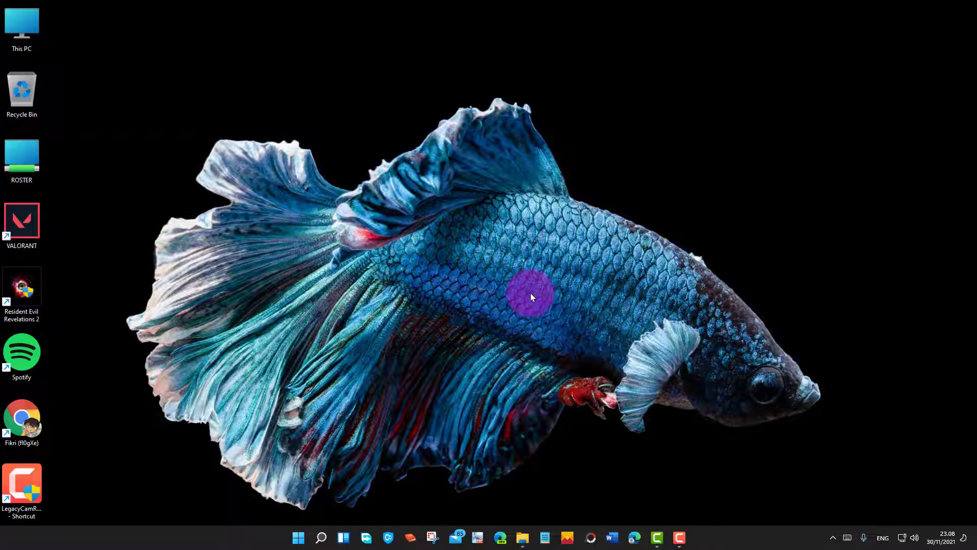
Step: Open the system recovery options in Windows Settings and start Reset this PC
{"action": "key", "text": "super+i"}
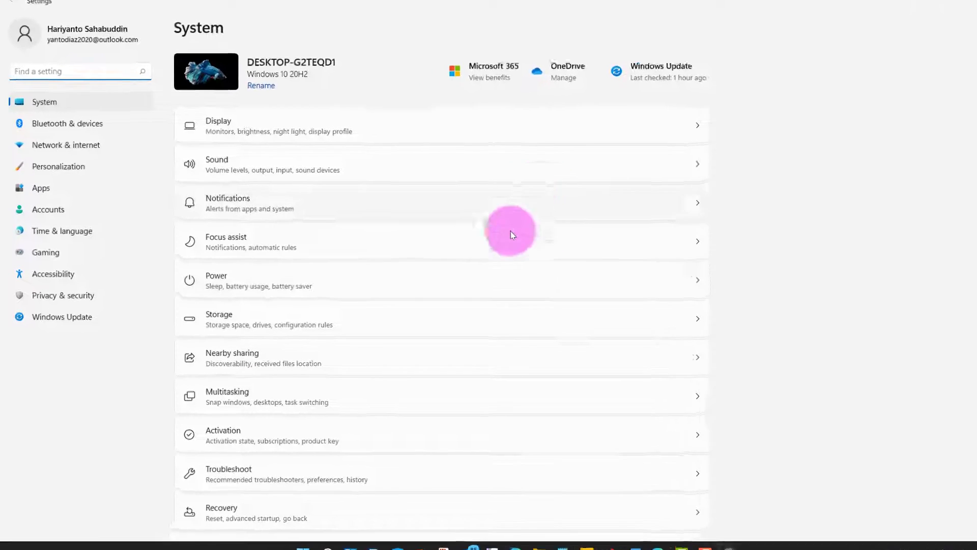
{"action": "scroll", "coordinate": [318, 410], "scroll_direction": "down", "scroll_amount": 3}
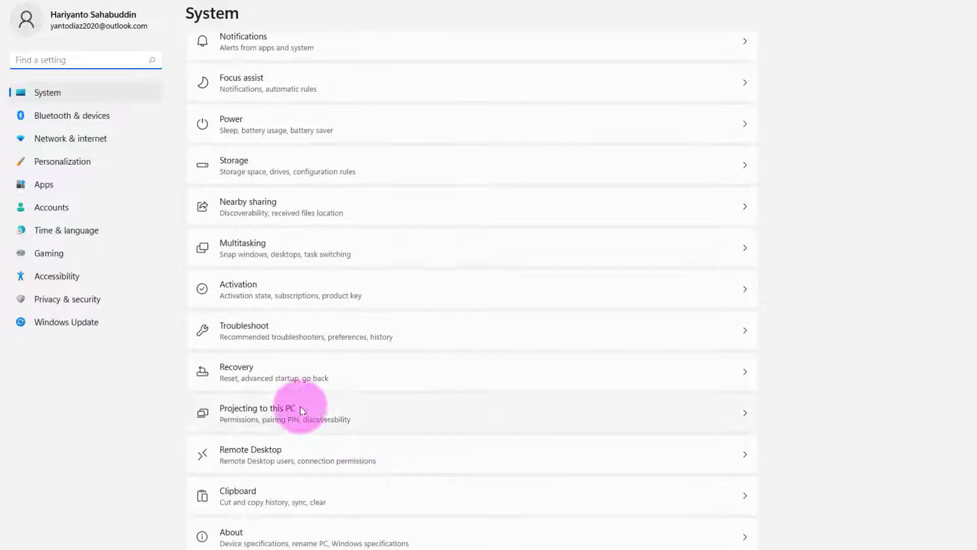
{"action": "left_click", "coordinate": [308, 378]}
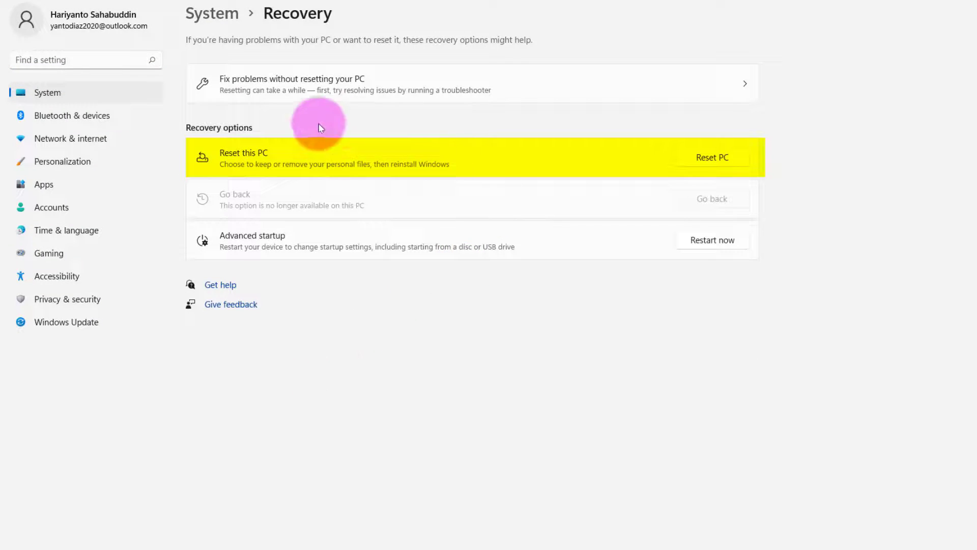
{"action": "left_click", "coordinate": [713, 157]}
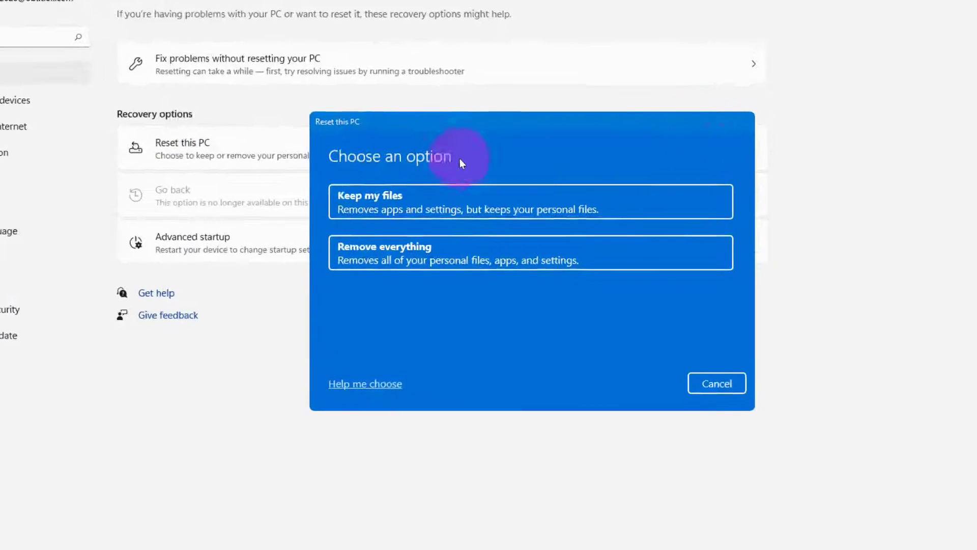